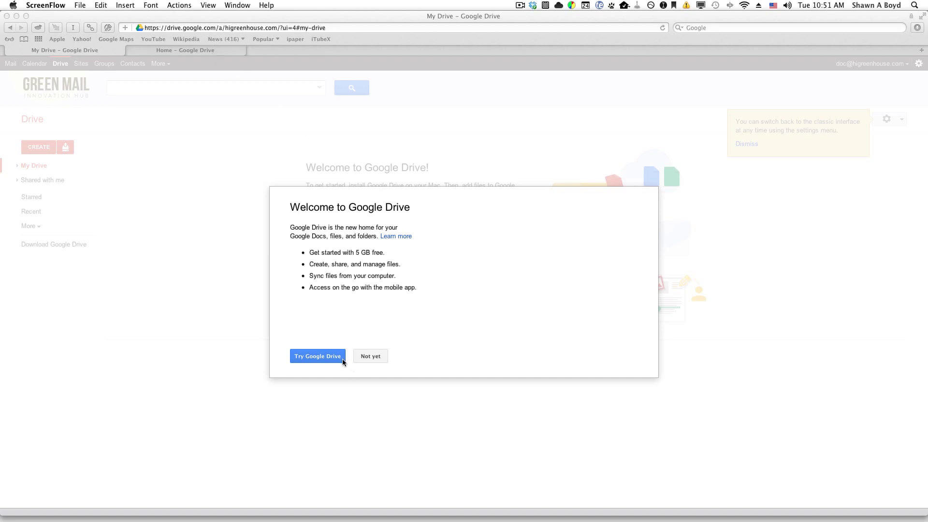
Step: Download the Google Drive for Mac installer, accepting the terms
left_click(310, 359)
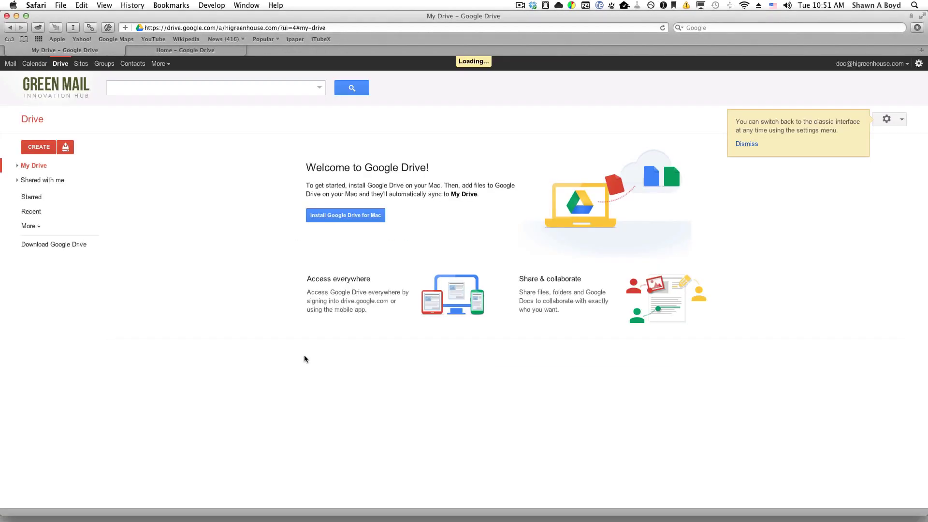
left_click(347, 216)
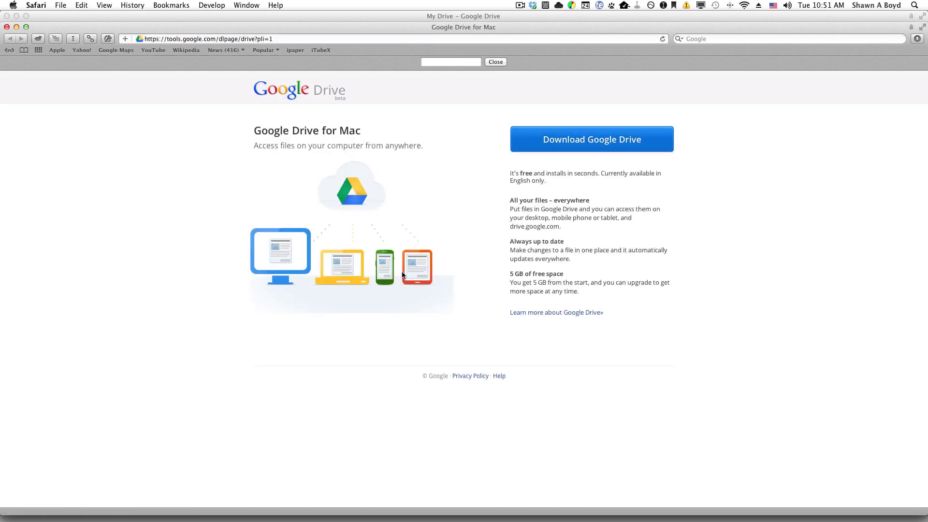
left_click(574, 141)
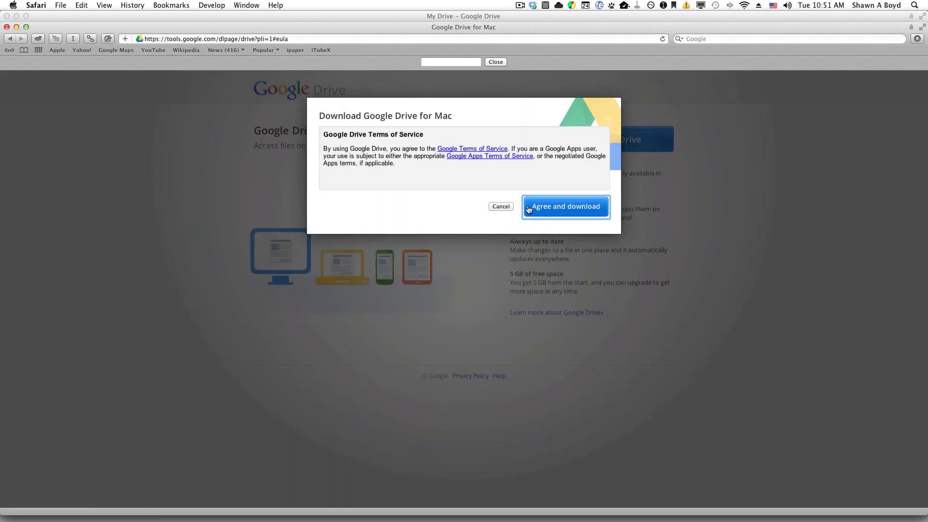
left_click(559, 209)
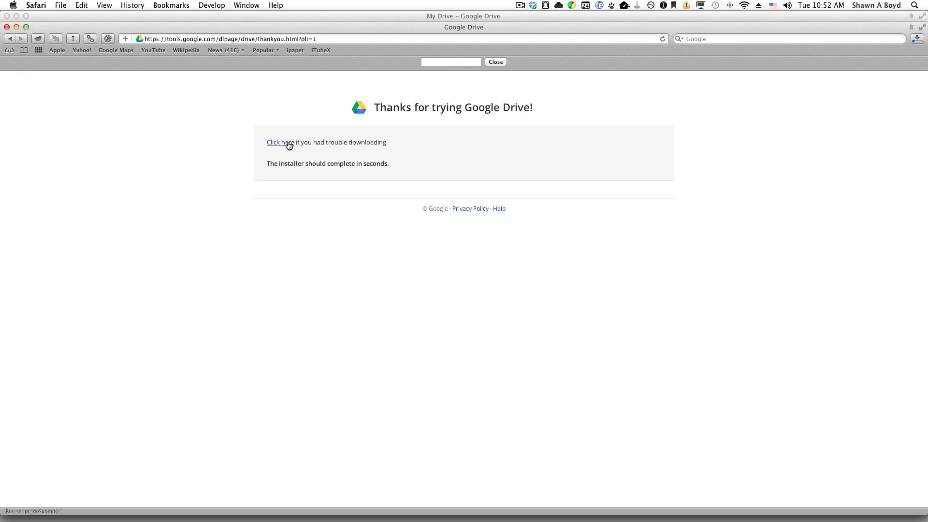
Step: Confirm the installer finished in Downloads and close the thank-you window
left_click(916, 39)
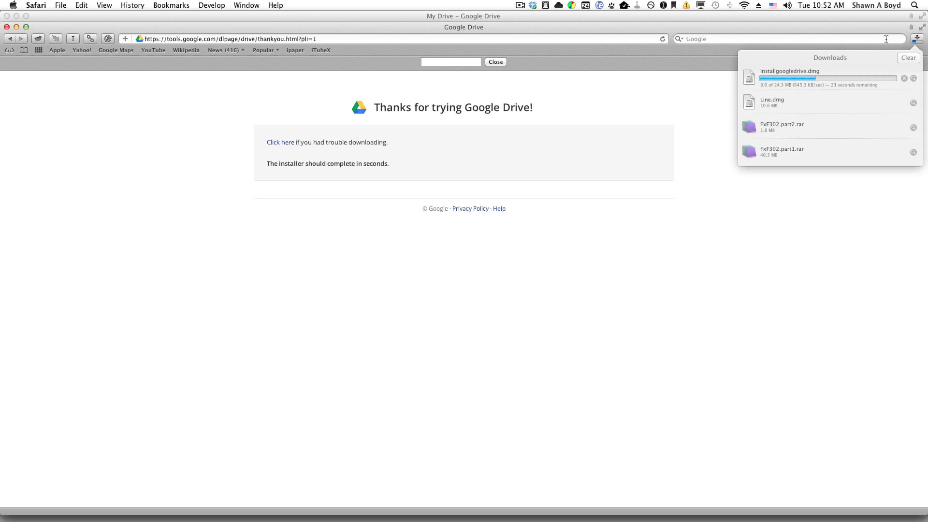
left_click(672, 80)
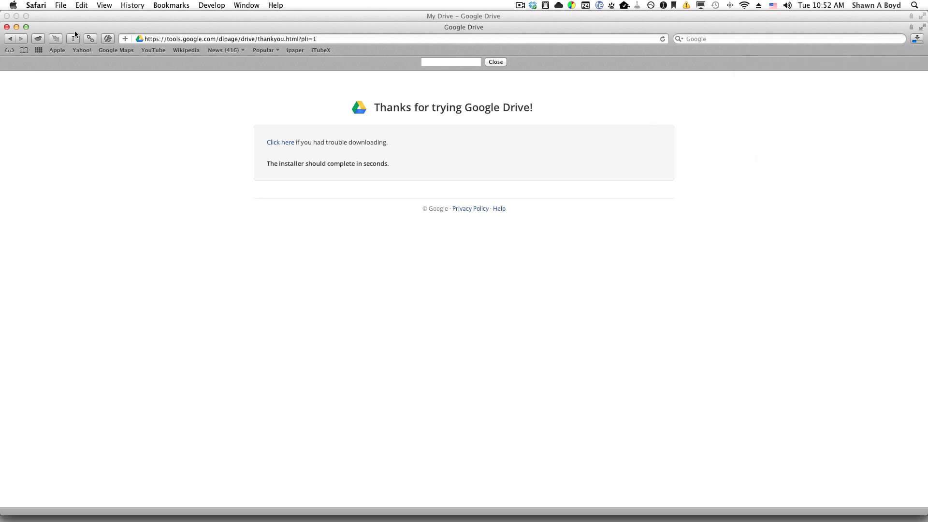
left_click(17, 27)
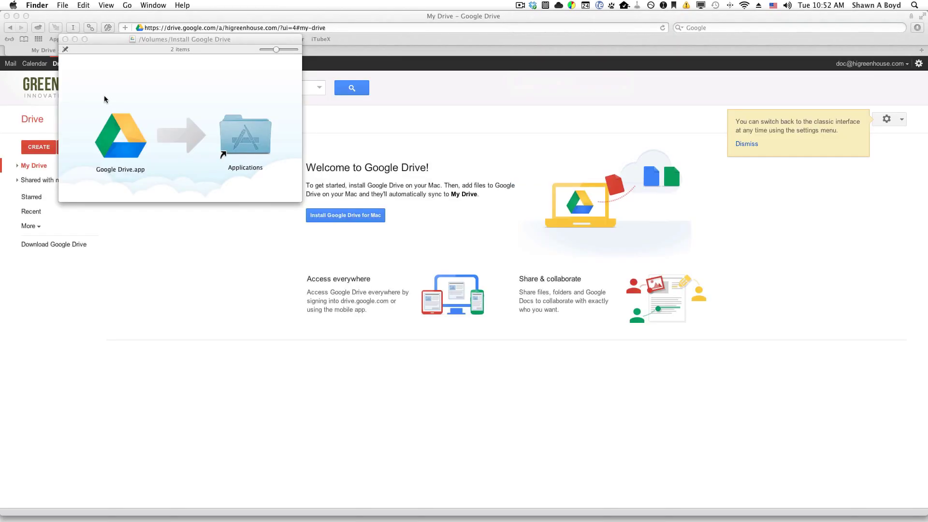
Step: Copy Google Drive.app into Applications, launch it via LaunchBar, confirm Open, and close the installer
left_click(129, 141)
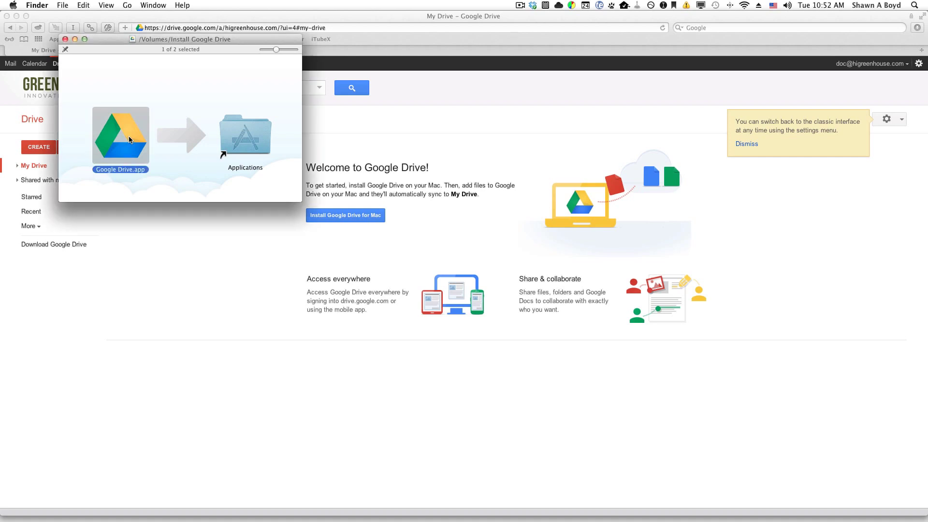
left_click_drag(129, 140, 166, 128)
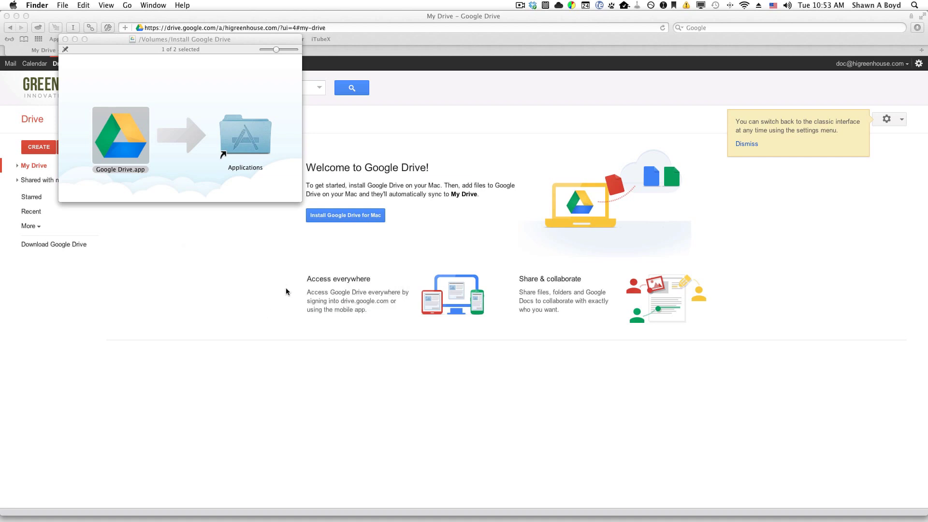
key("super+space")
type("screen")
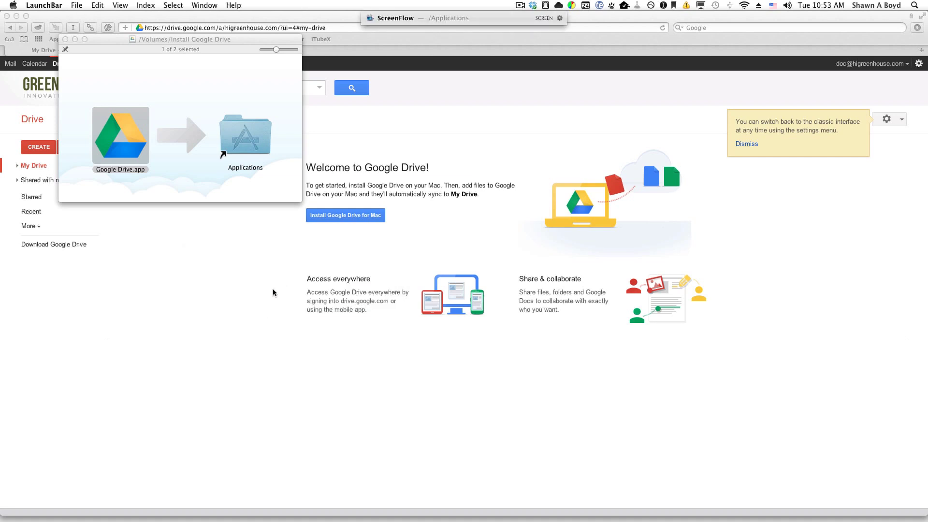
type("gd")
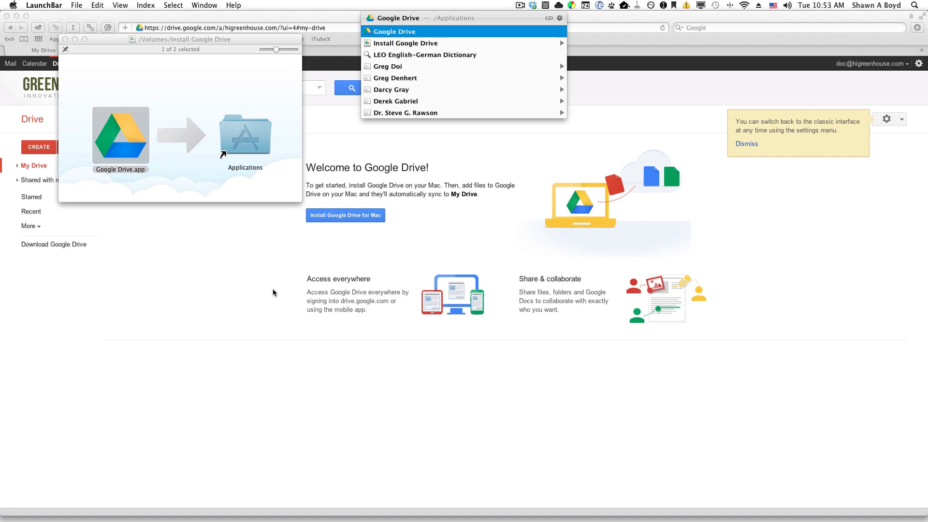
key("Return")
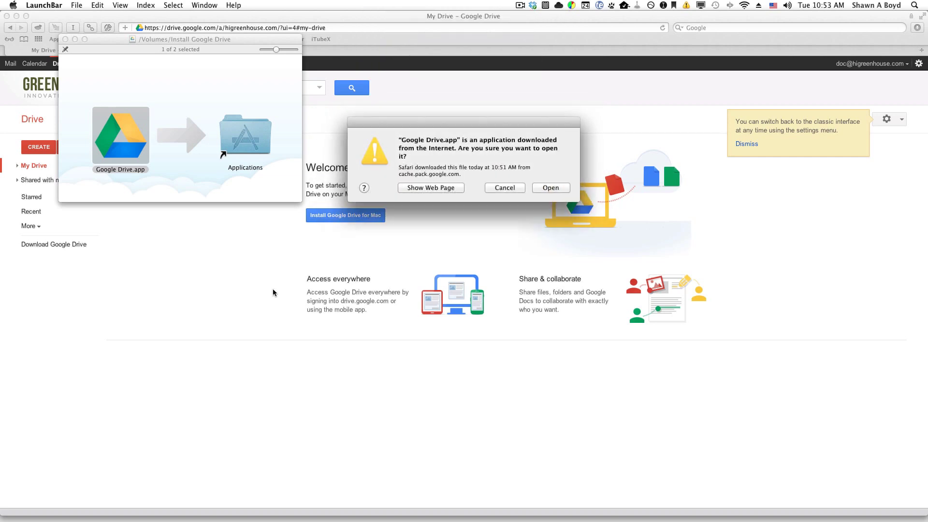
left_click(552, 189)
left_click(66, 40)
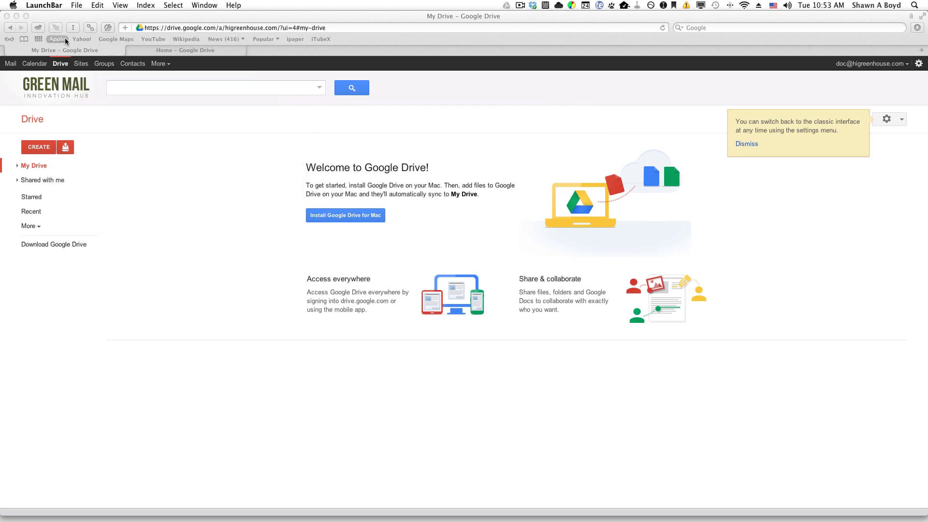
Step: Authorize with the Mac password, then sign in with the Google account password
type("•")
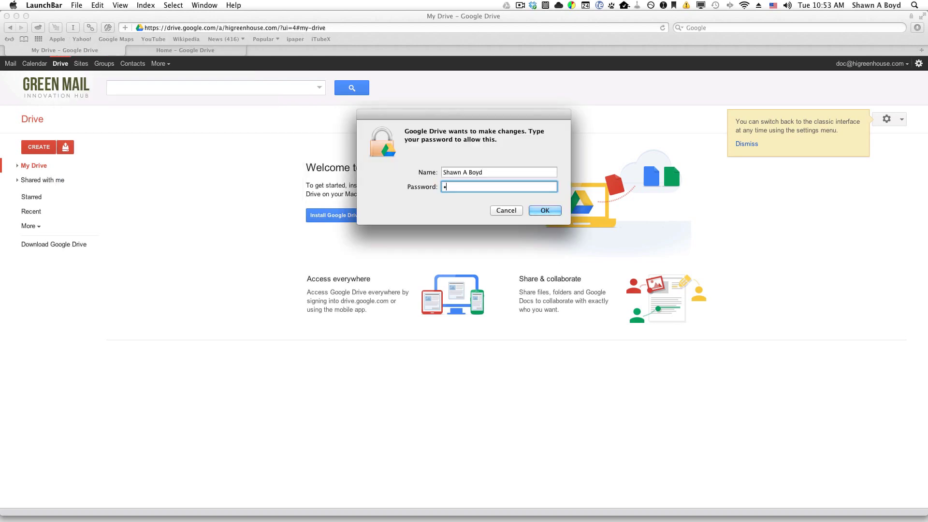
type("••••")
key("Return")
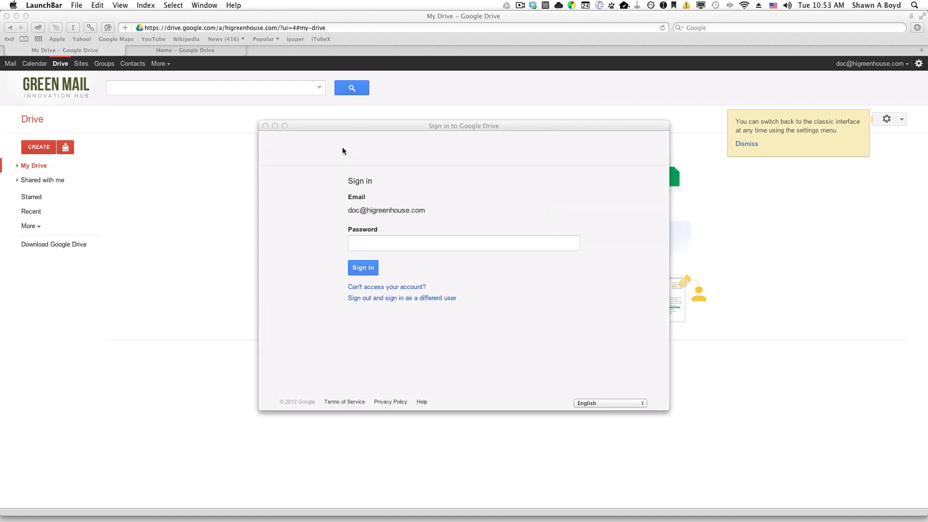
left_click(399, 245)
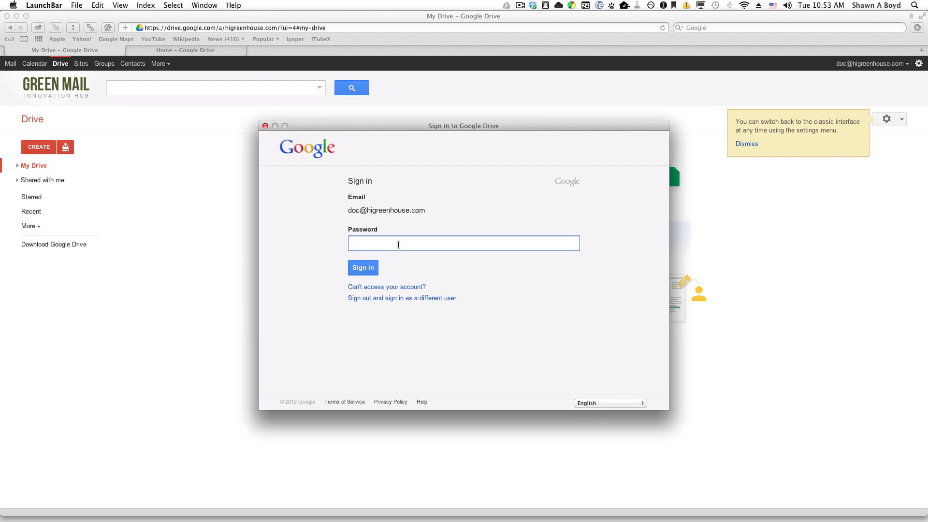
key("Return")
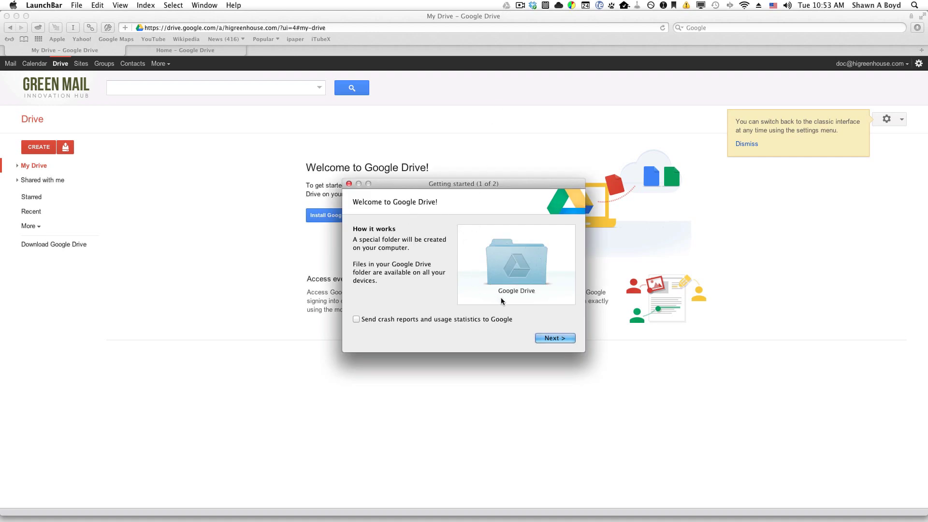
Step: Enable crash reports and usage statistics, review advanced sync options, and finish setup with defaults
left_click(416, 318)
left_click(558, 339)
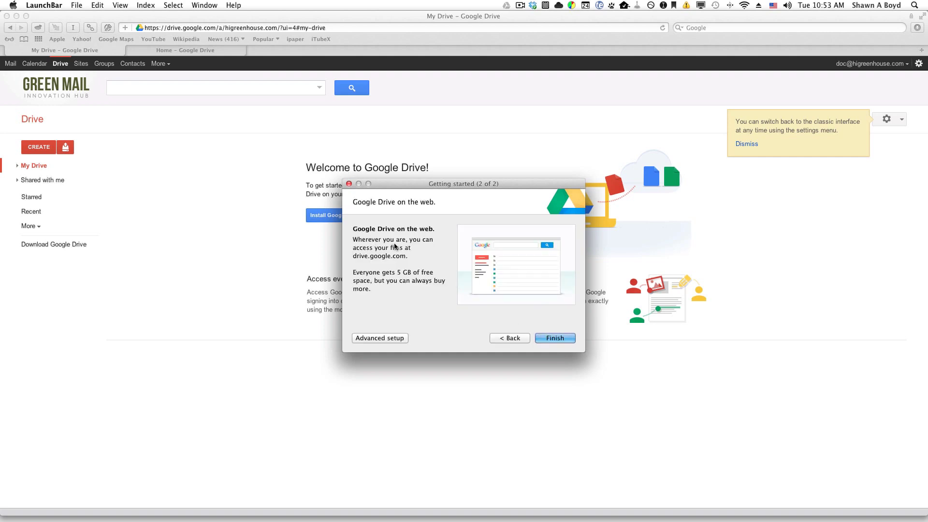
left_click(387, 337)
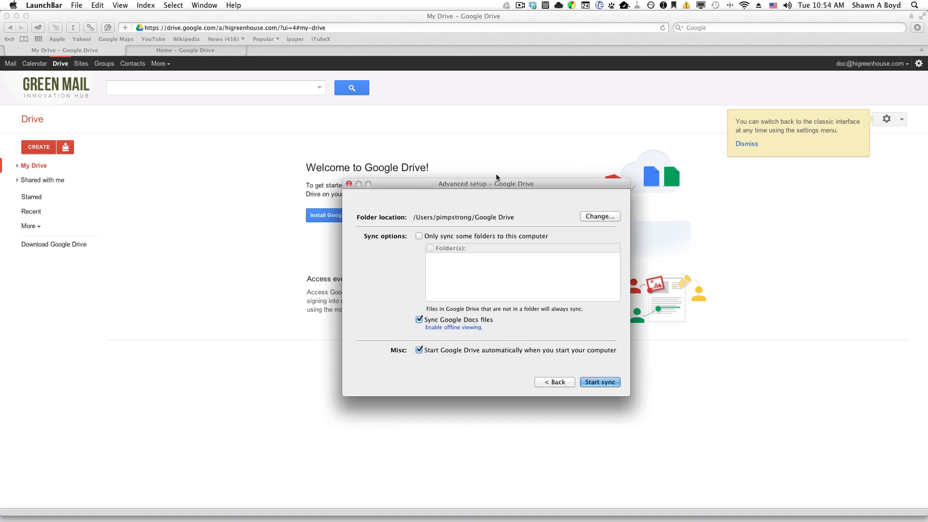
left_click_drag(492, 176, 414, 138)
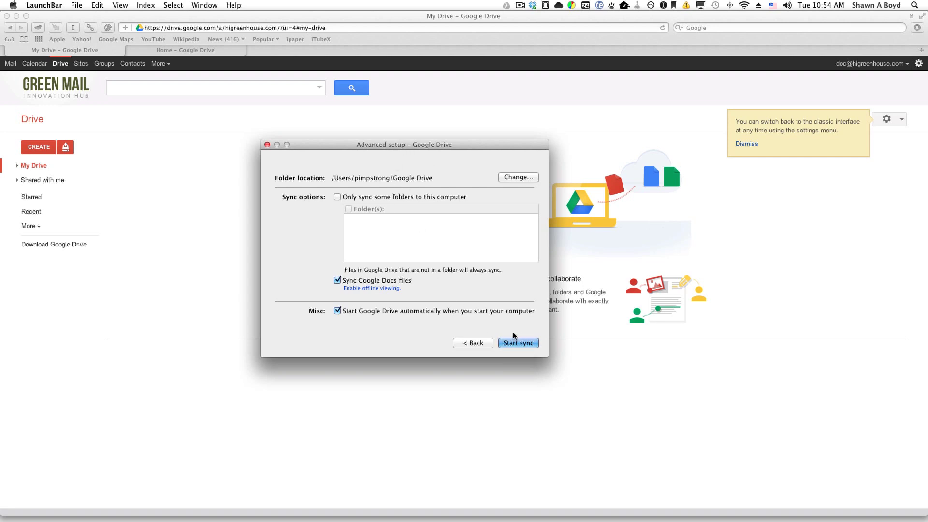
left_click(472, 341)
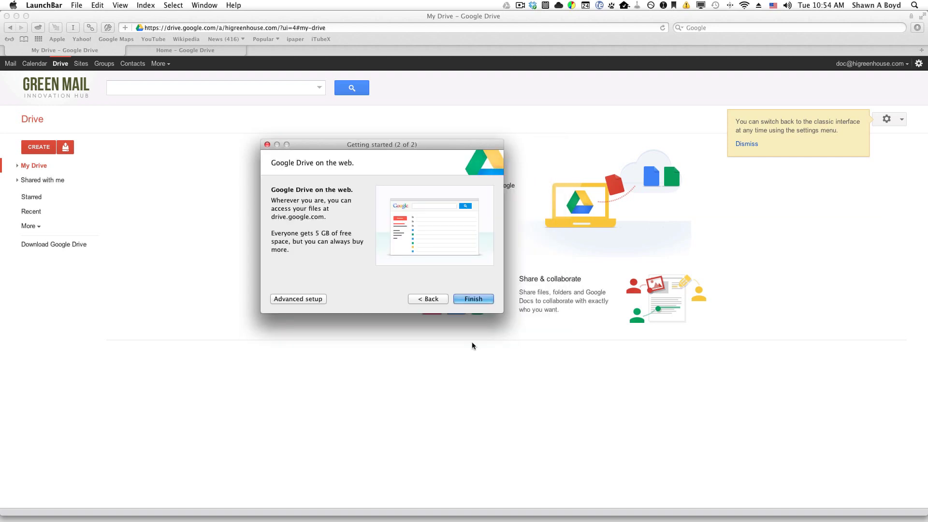
left_click(474, 299)
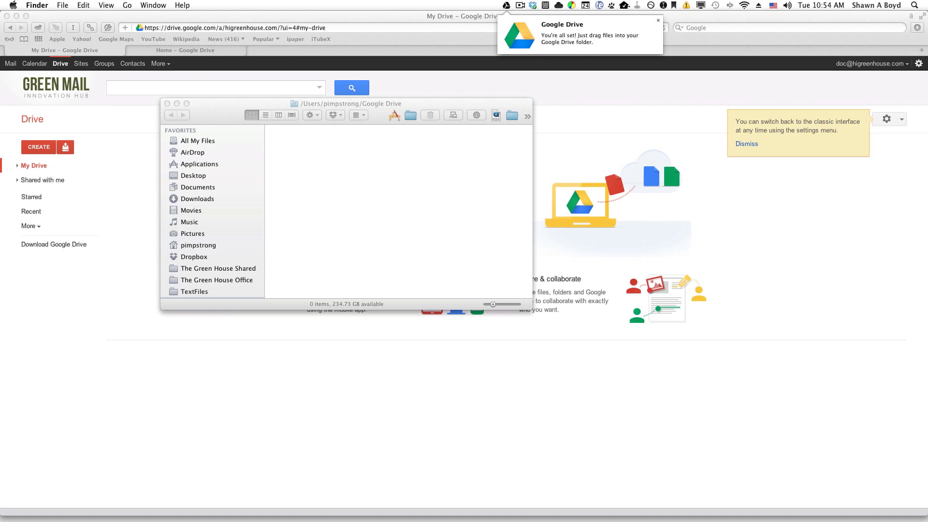
Step: Drag STE-001.wav into the Google Drive folder and select it
left_click_drag(165, 143, 331, 187)
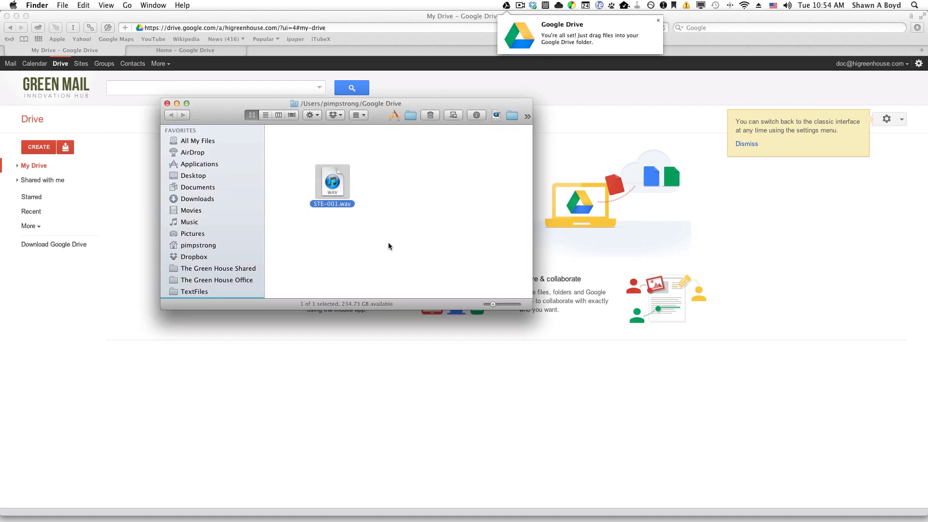
left_click_drag(399, 243, 299, 159)
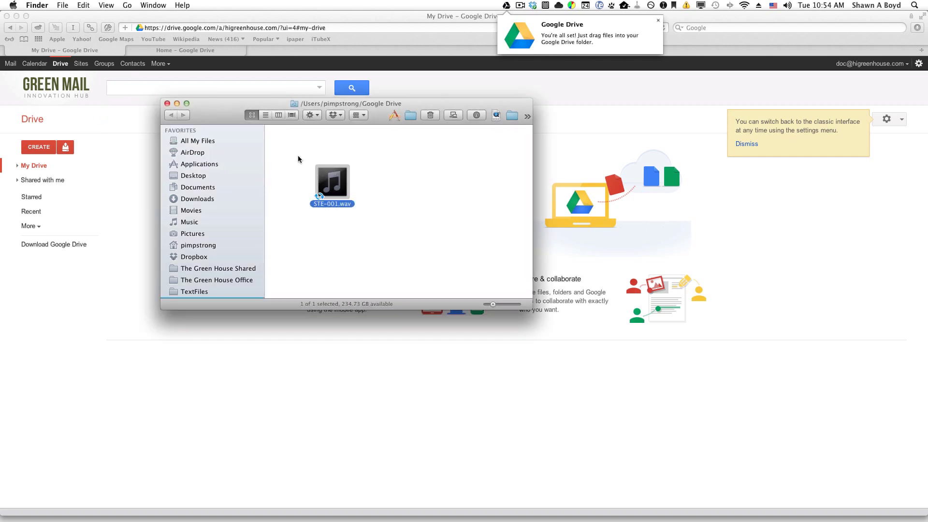
Step: View STE-001.wav's info, then check the Google Drive menu showing Syncing 1 of 1
key("super+i")
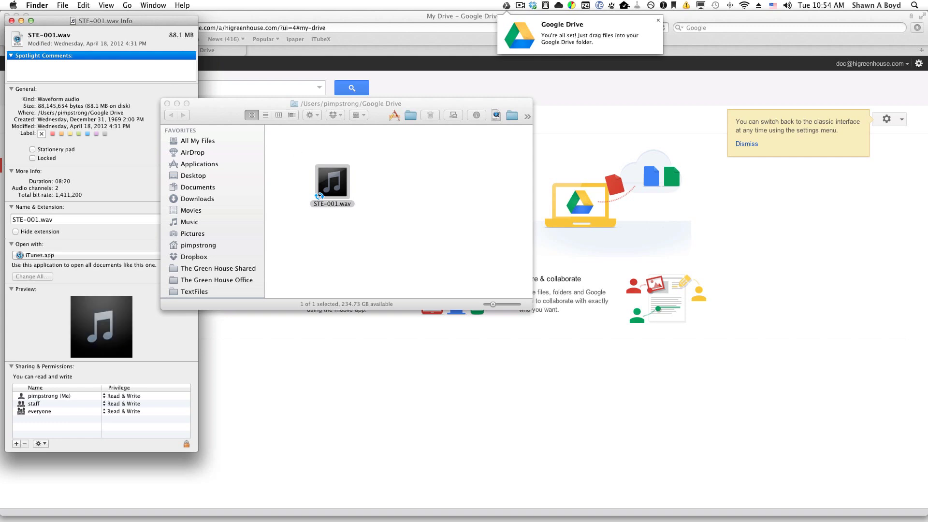
left_click(11, 21)
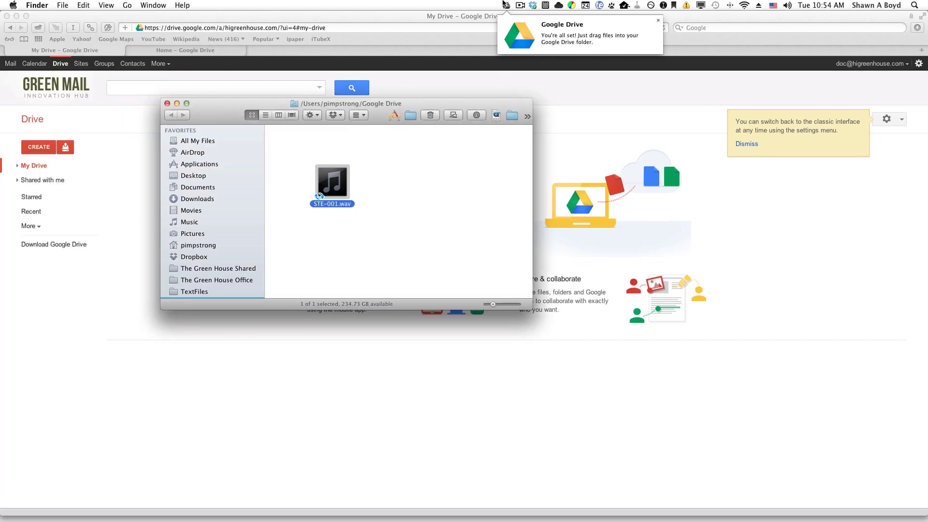
left_click(507, 5)
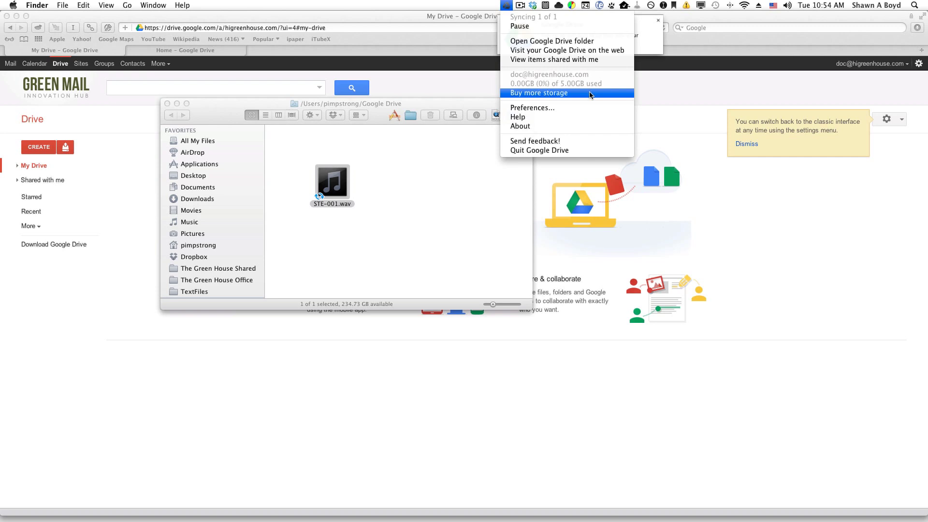
left_click(459, 178)
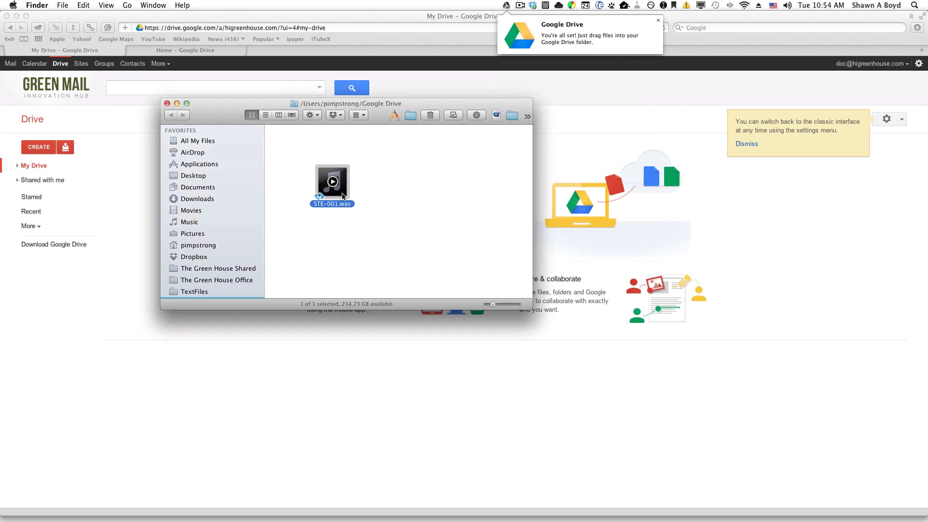
left_click(507, 5)
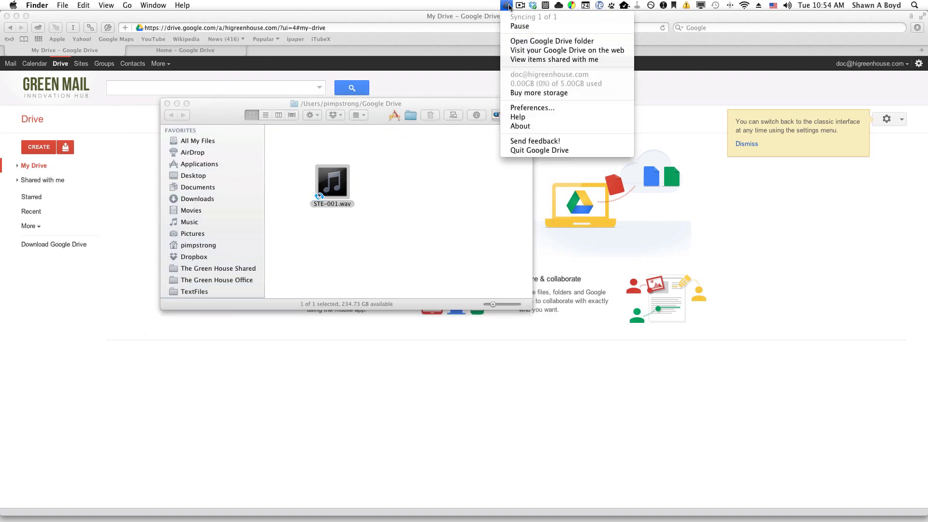
Step: Open Google Drive Preferences from the menu-bar menu
left_click(546, 108)
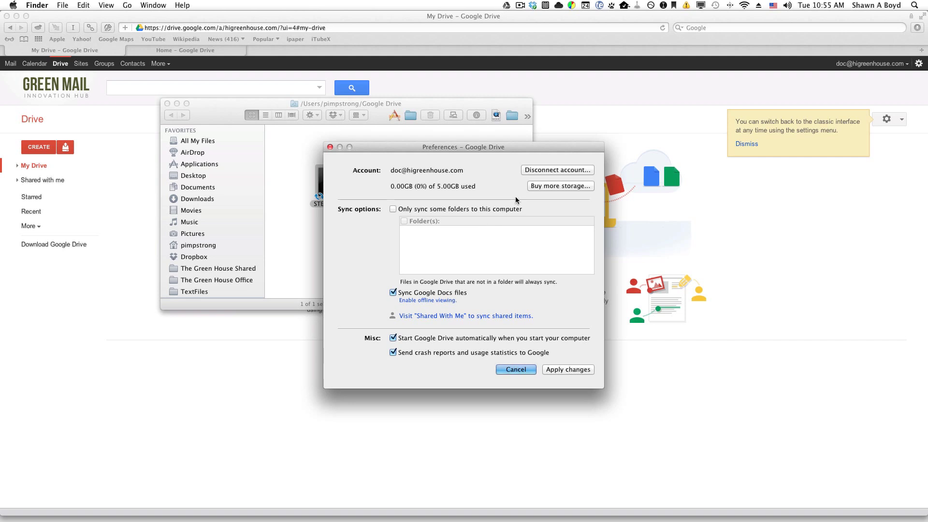
Step: Open the Buy Storage page showing 25 GB and 100 GB plans, then the Dropbox menu
left_click(551, 188)
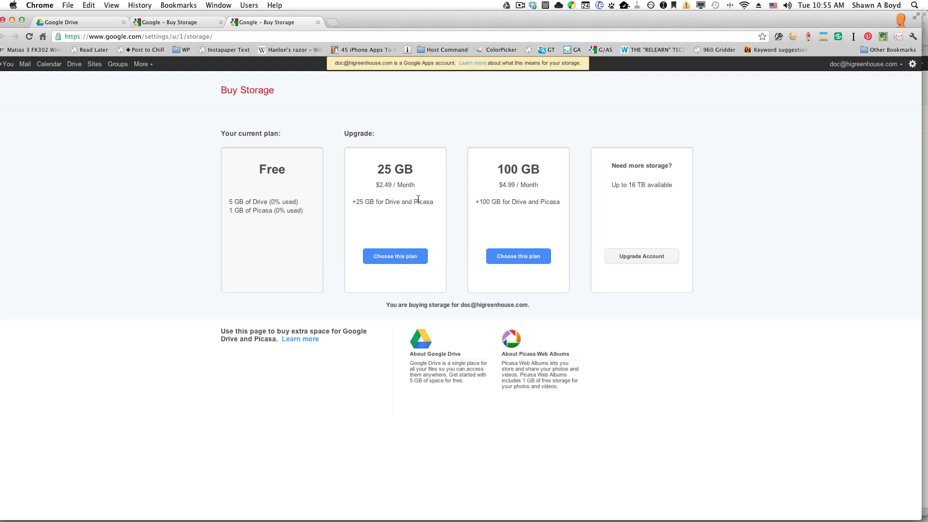
left_click(533, 6)
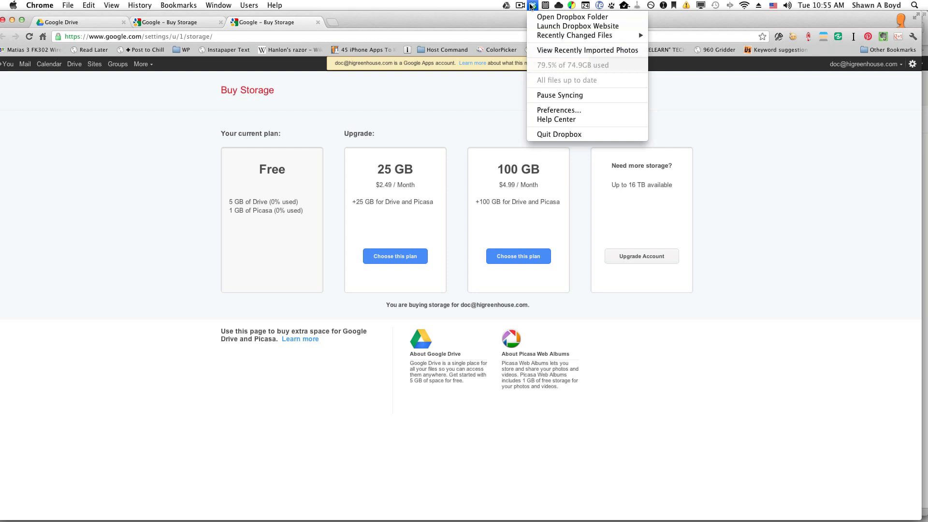
Step: Dismiss the Dropbox menu to return to the Google Drive web page
left_click(309, 138)
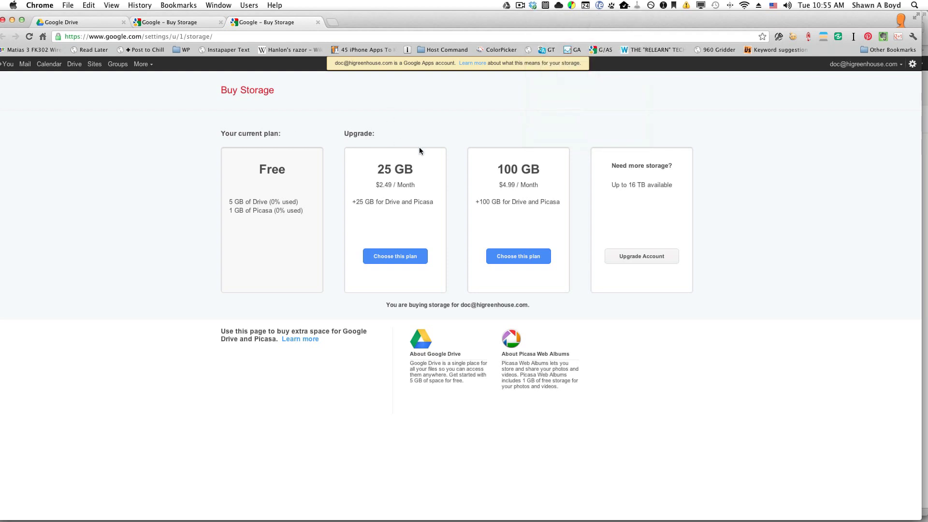
left_click(635, 255)
Step: Arrange the Chrome, Finder Google Drive folder, and Preferences windows so all are visible
left_click(103, 22)
left_click_drag(240, 22, 241, 87)
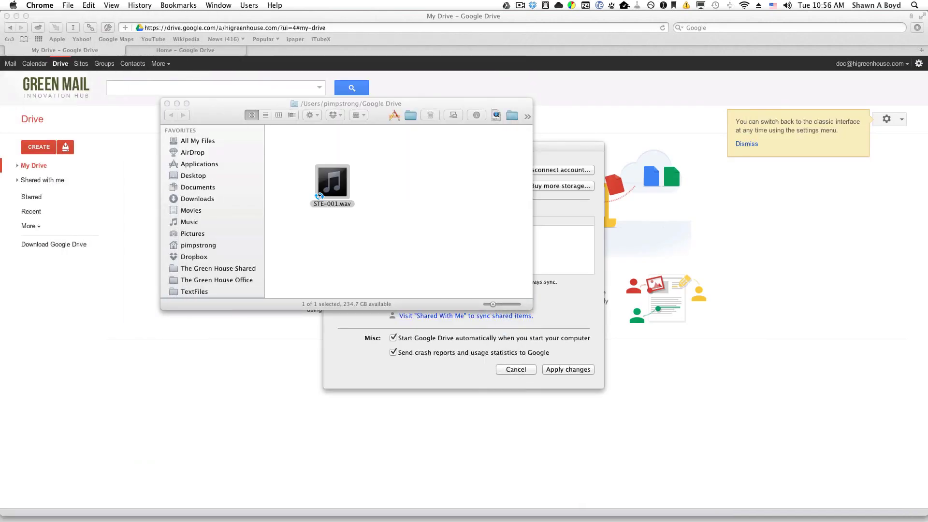
left_click(409, 263)
mouse_move(333, 175)
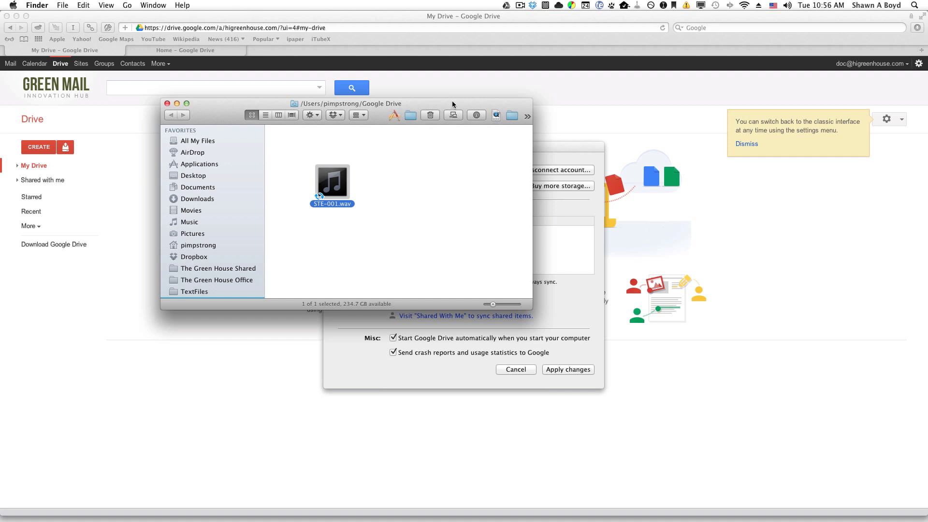
left_click_drag(447, 103, 314, 59)
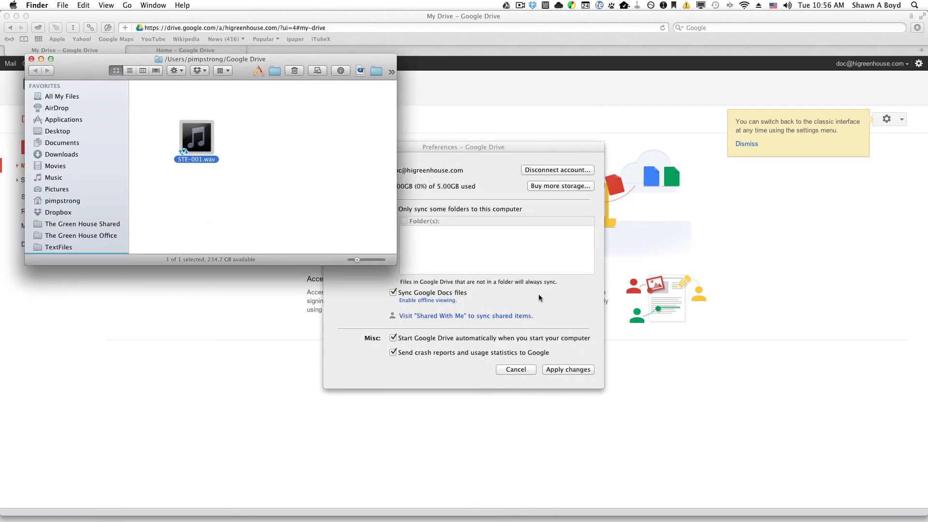
left_click(506, 7)
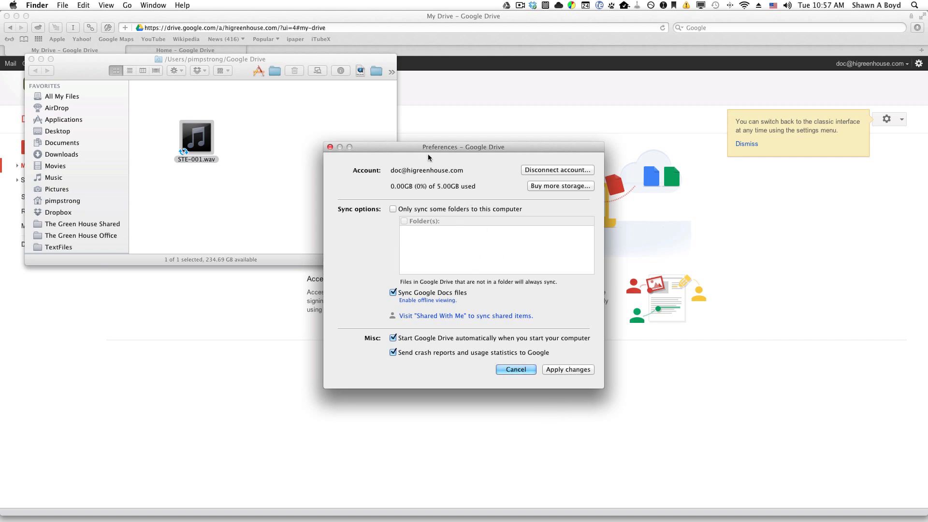
Step: Move the Preferences window right of the folder window and check that STE-001.wav shows as synced
left_click_drag(408, 147, 492, 64)
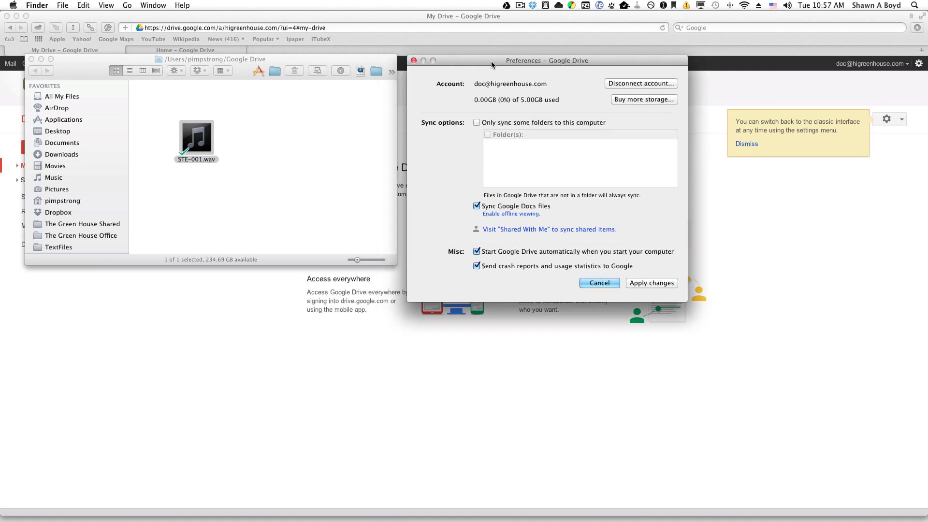
left_click_drag(385, 60, 389, 62)
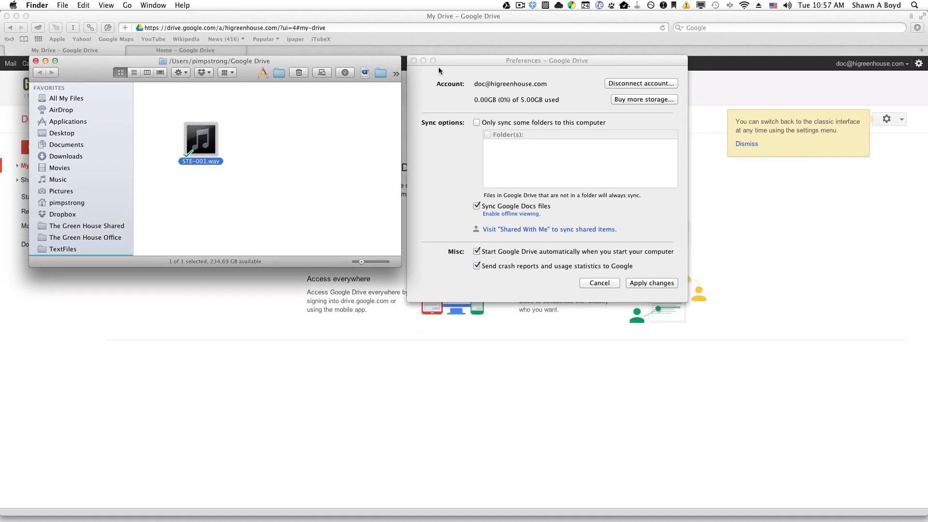
left_click_drag(451, 61, 448, 62)
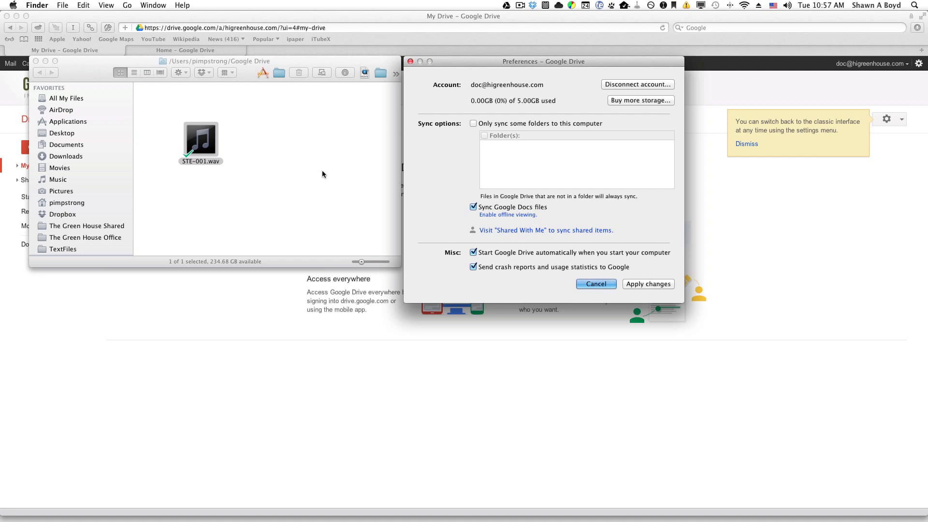
left_click(276, 166)
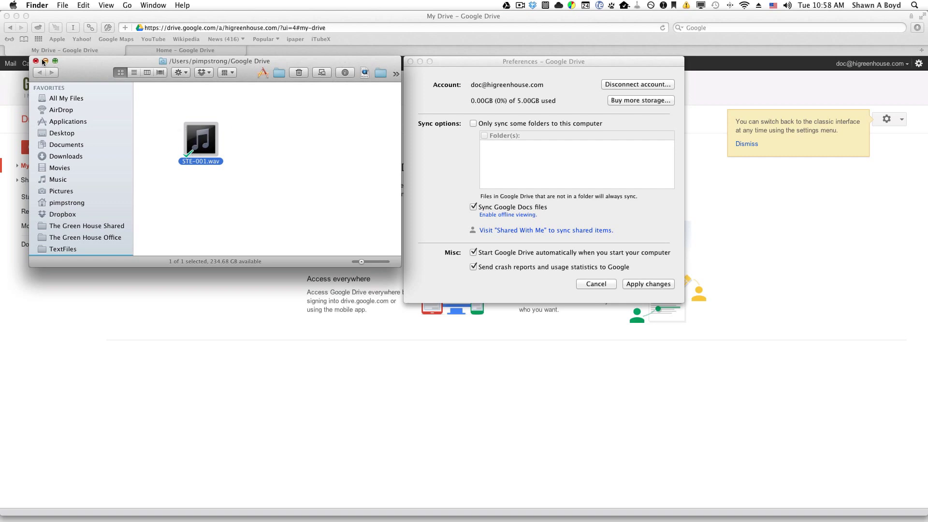
Step: Close the local Google Drive folder window and expand More in the Drive web sidebar
left_click_drag(297, 62, 4, 115)
key("super+w")
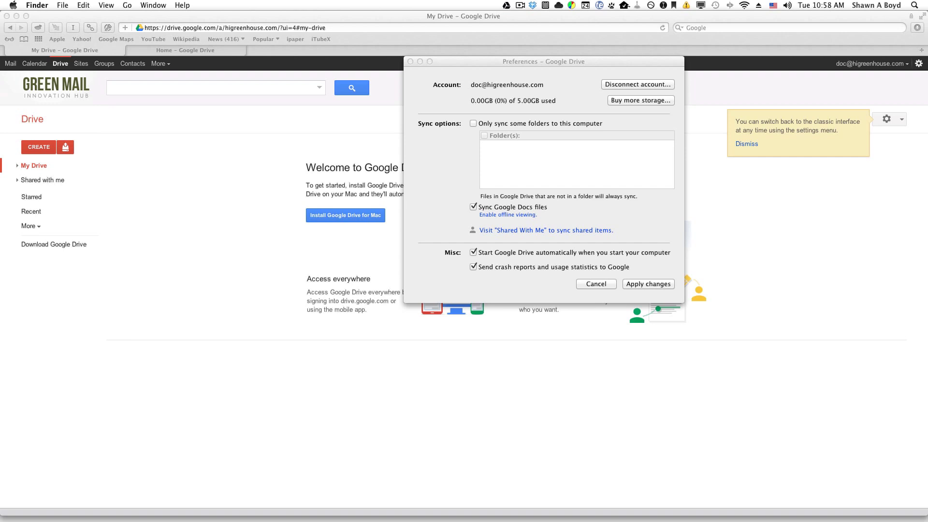
left_click(30, 165)
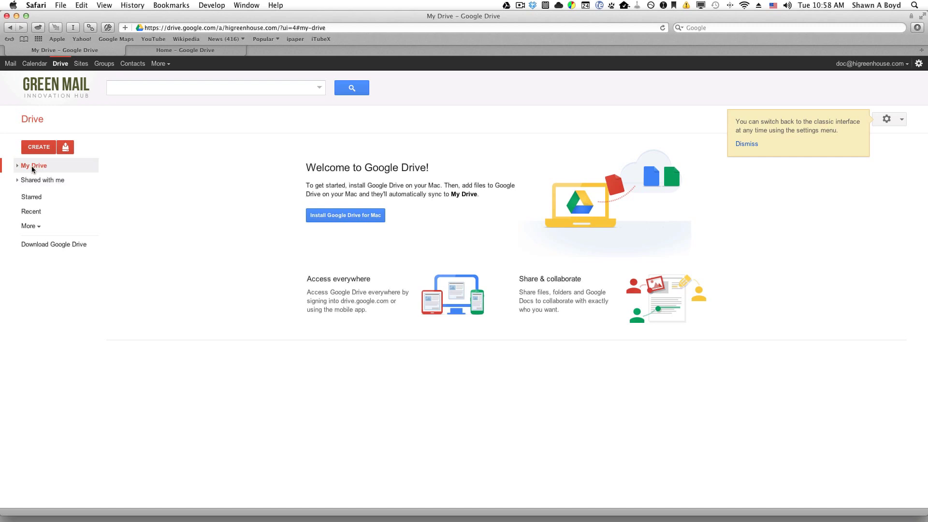
left_click(31, 227)
Step: Show the Activity list and star STE-001.wav
left_click(36, 251)
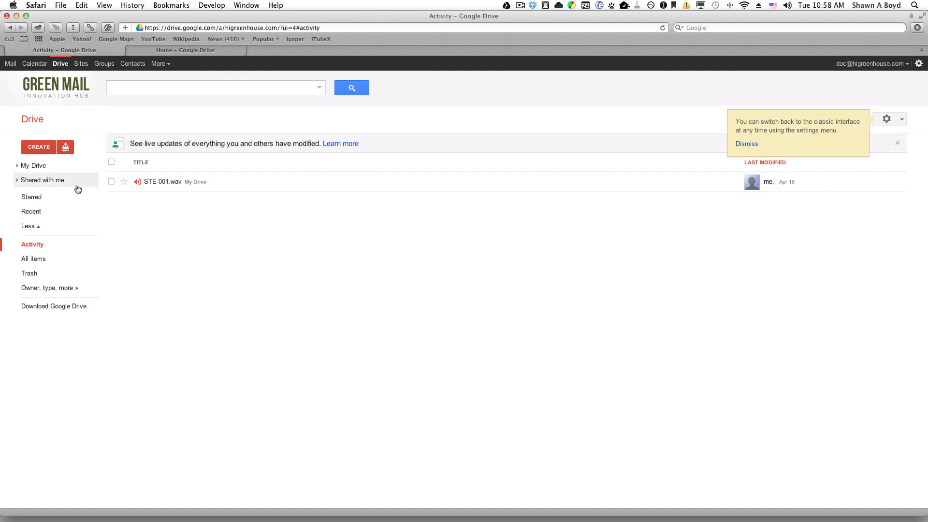
left_click(124, 181)
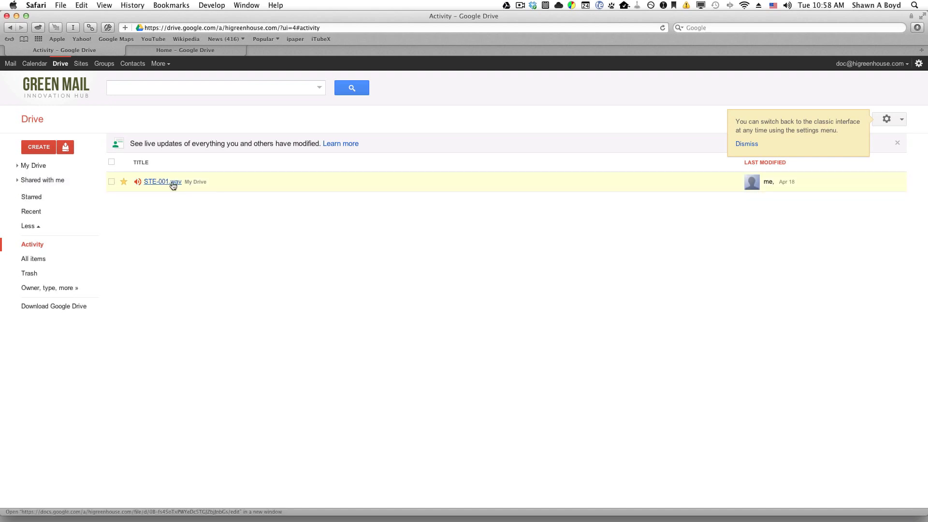
Step: Bring up the context menu for STE-001.wav and its Share submenu
right_click(168, 182)
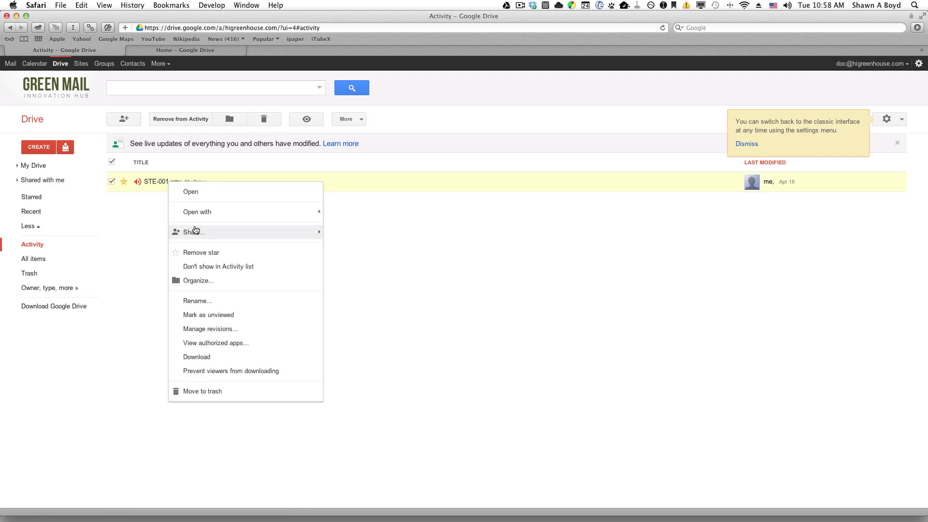
mouse_move(195, 235)
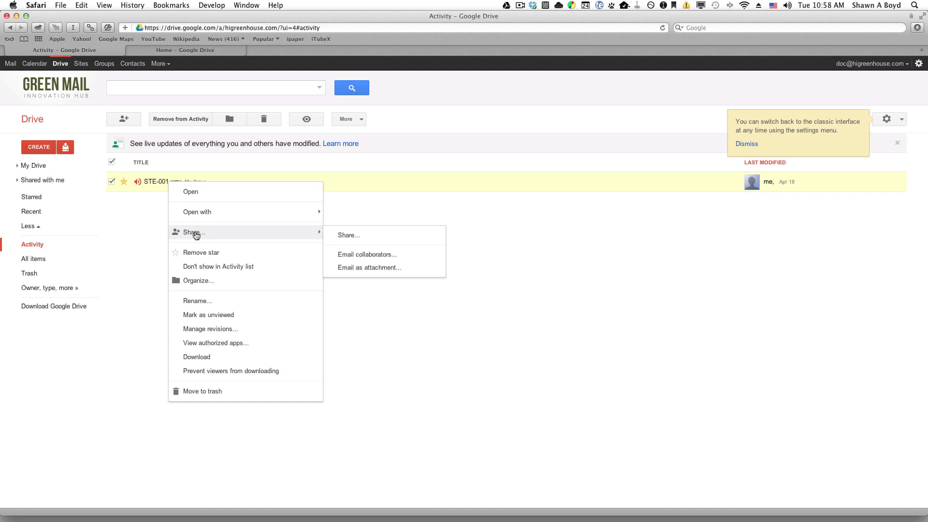